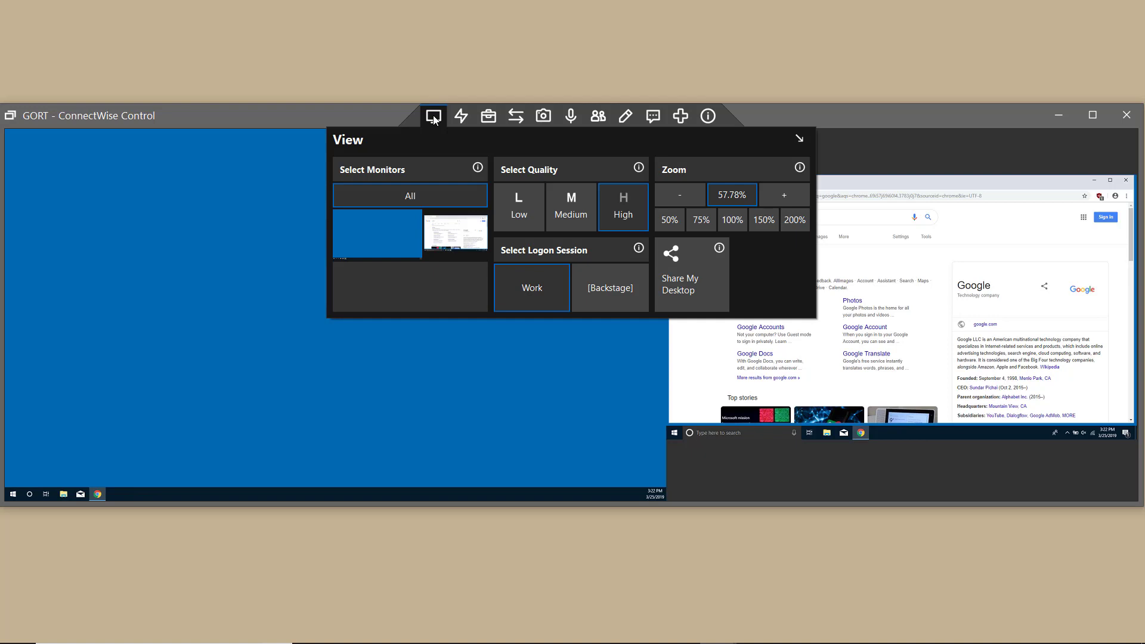
View monitor 1, then monitor 2, return to All, and open monitor 2 in a new window
{"action": "left_click", "coordinate": [404, 235]}
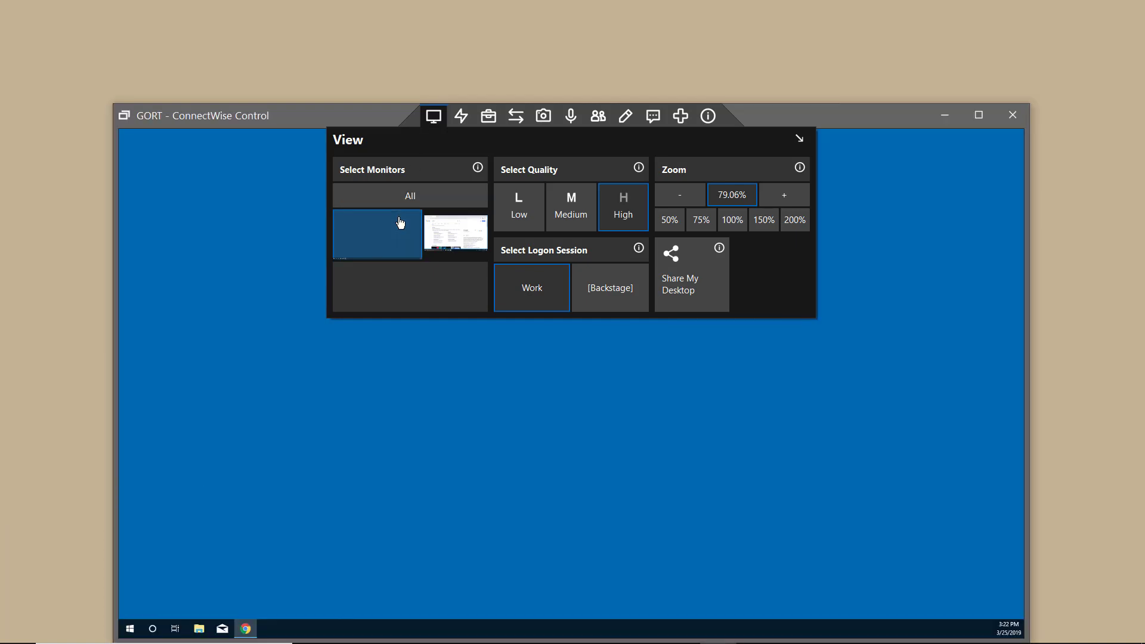
{"action": "left_click", "coordinate": [464, 247]}
{"action": "left_click", "coordinate": [435, 201]}
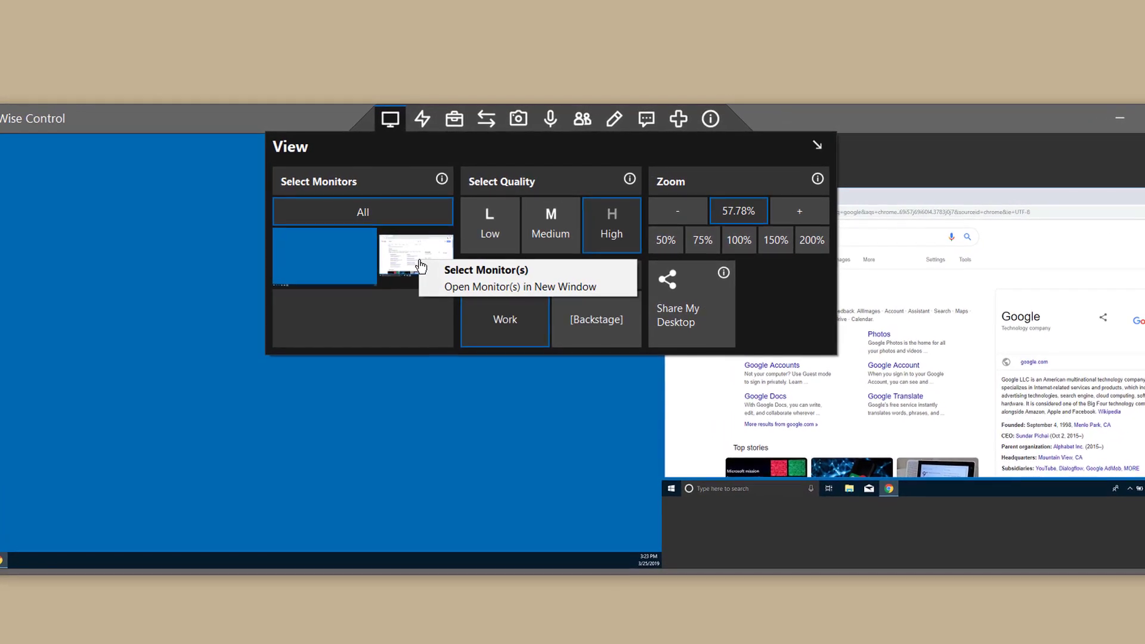
{"action": "left_click", "coordinate": [431, 287]}
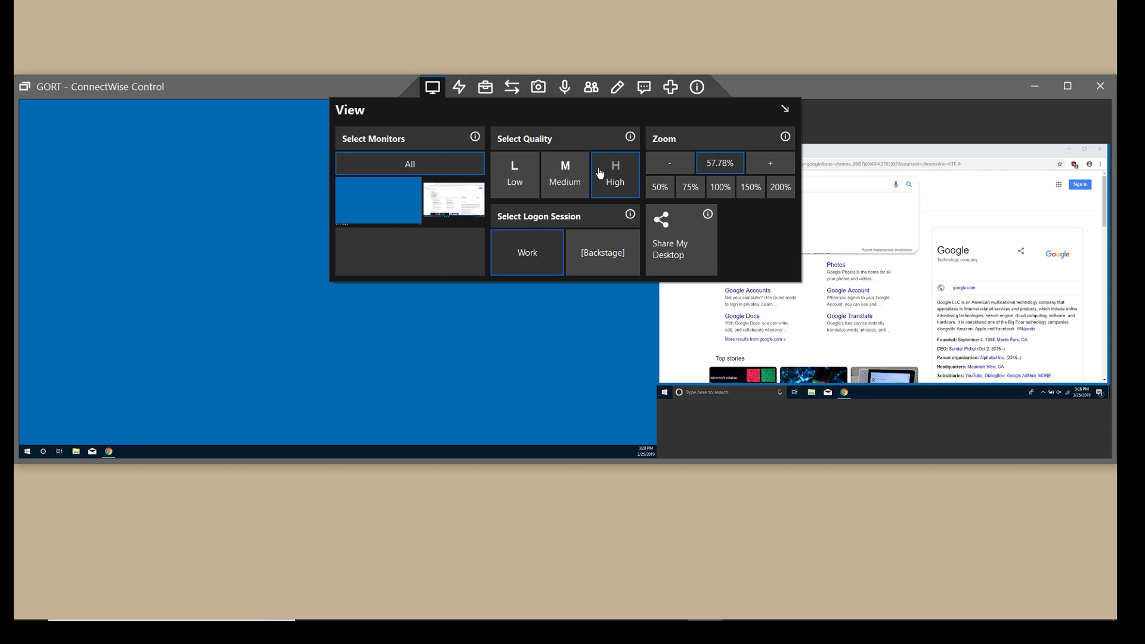
Drop the remote image quality to Medium (M), then to Low (L)
{"action": "left_click", "coordinate": [581, 174]}
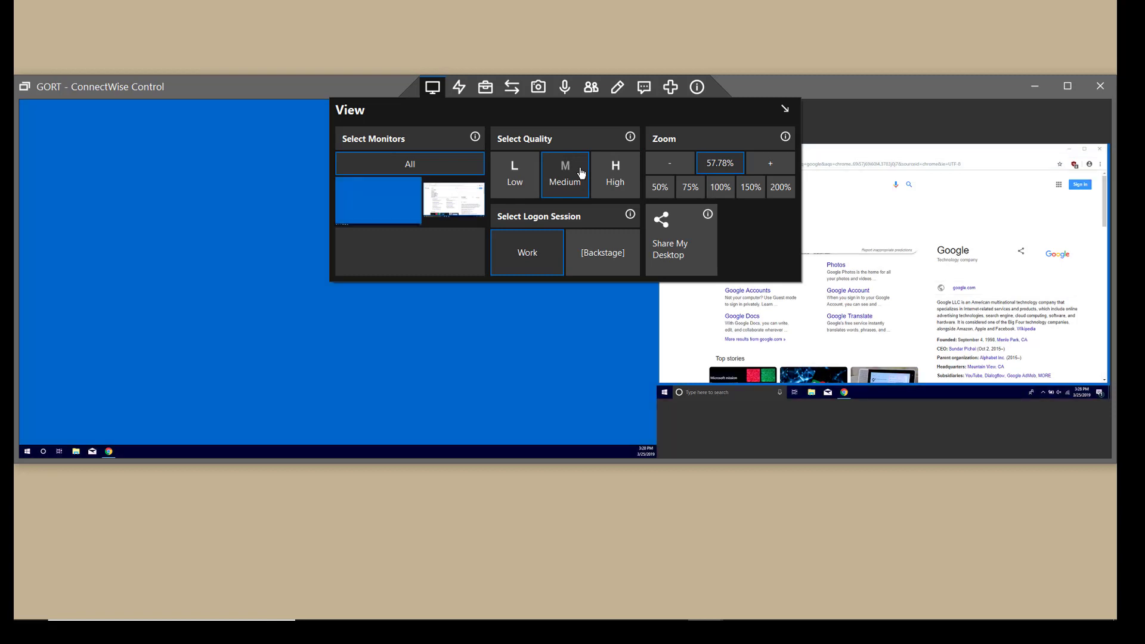
{"action": "left_click", "coordinate": [538, 177]}
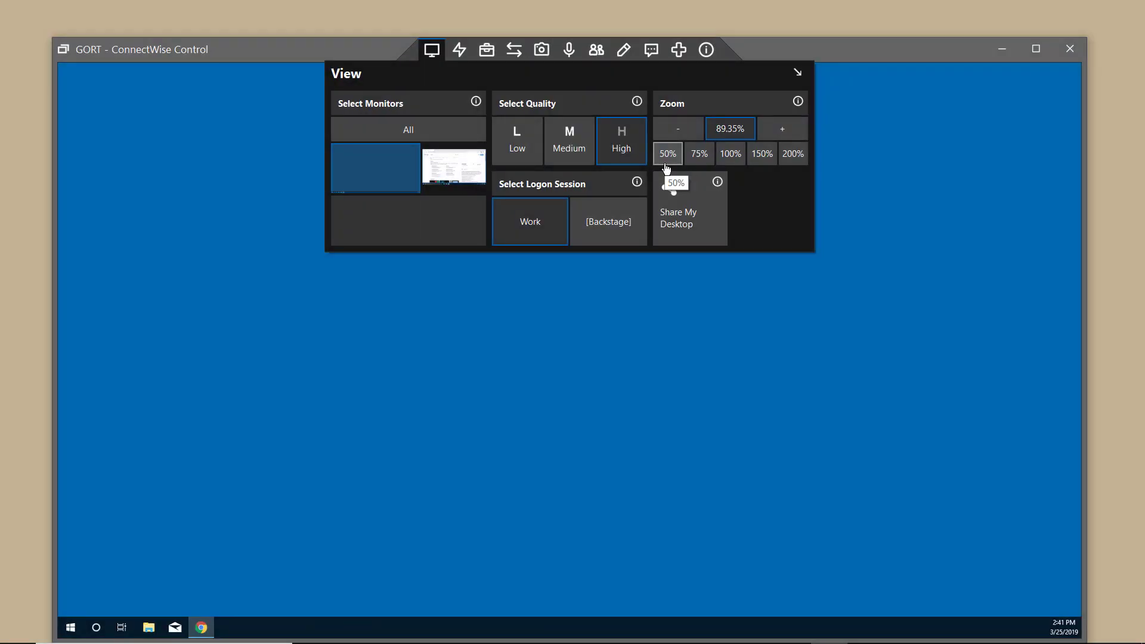
Try the preset zoom levels 50%, 75%, 100%, 150% and 200%
{"action": "left_click", "coordinate": [666, 154]}
{"action": "left_click", "coordinate": [699, 154]}
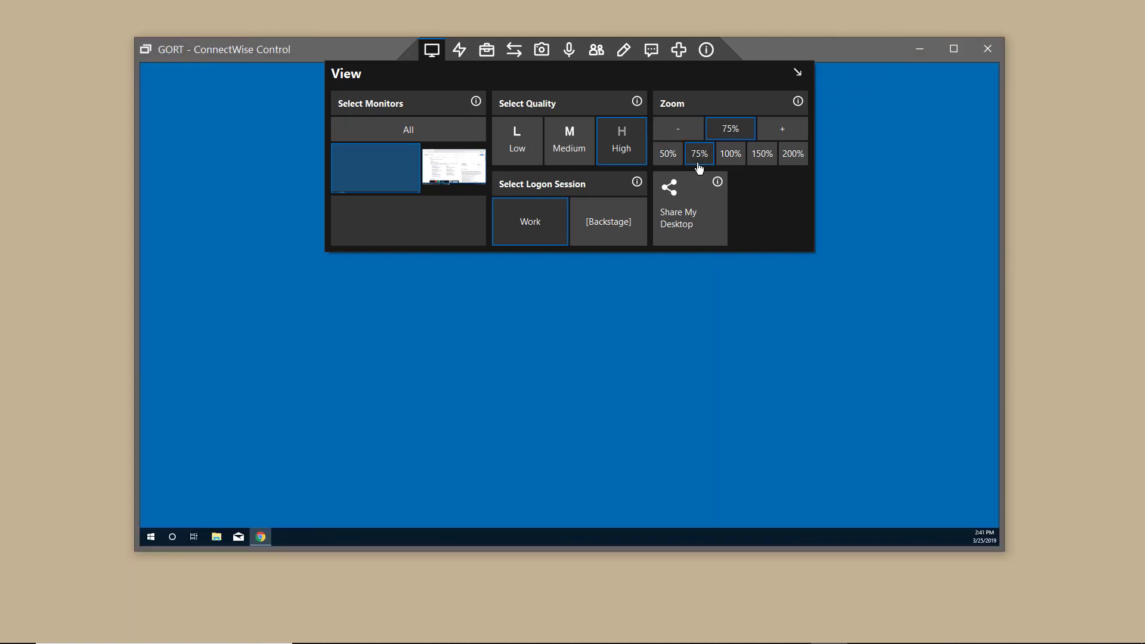
{"action": "left_click", "coordinate": [727, 162]}
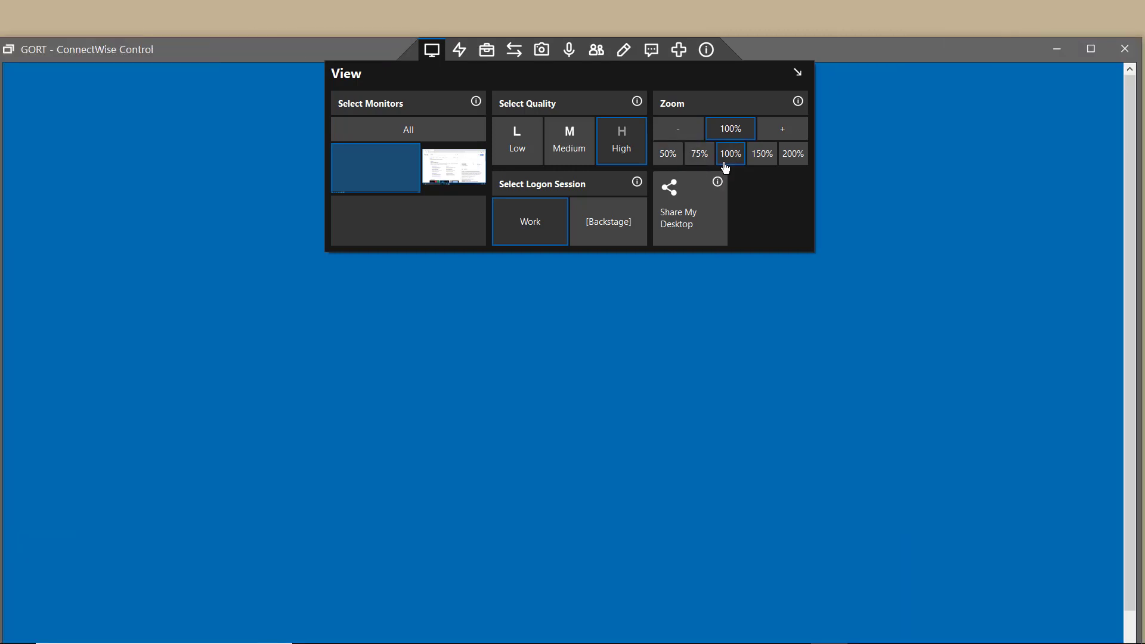
{"action": "left_click", "coordinate": [761, 161]}
{"action": "left_click", "coordinate": [792, 157]}
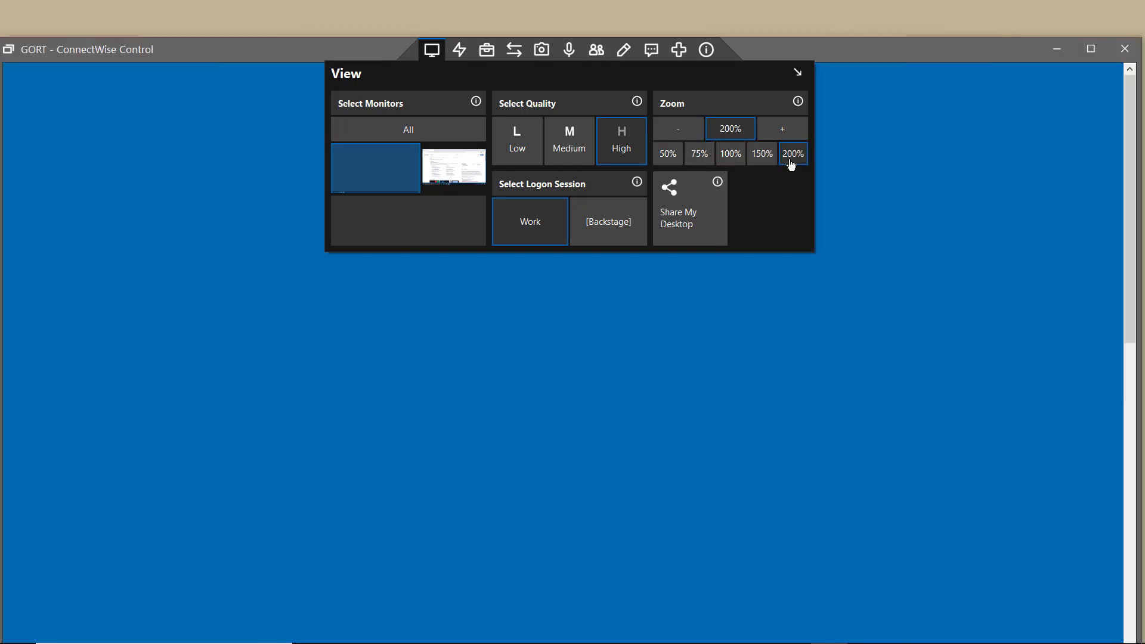
Reset zoom to 100%, step it down to 70% and up to 80%, then settle on 75%
{"action": "left_click", "coordinate": [736, 159]}
{"action": "left_click", "coordinate": [686, 143]}
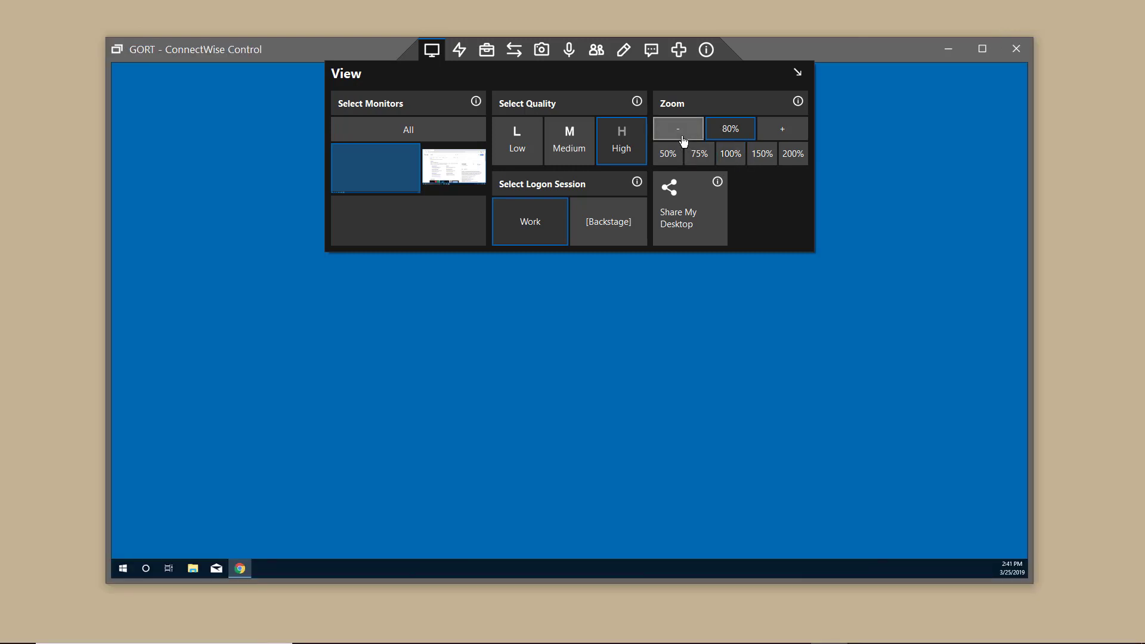
{"action": "left_click", "coordinate": [682, 140]}
{"action": "left_click", "coordinate": [783, 129]}
{"action": "left_click", "coordinate": [700, 153]}
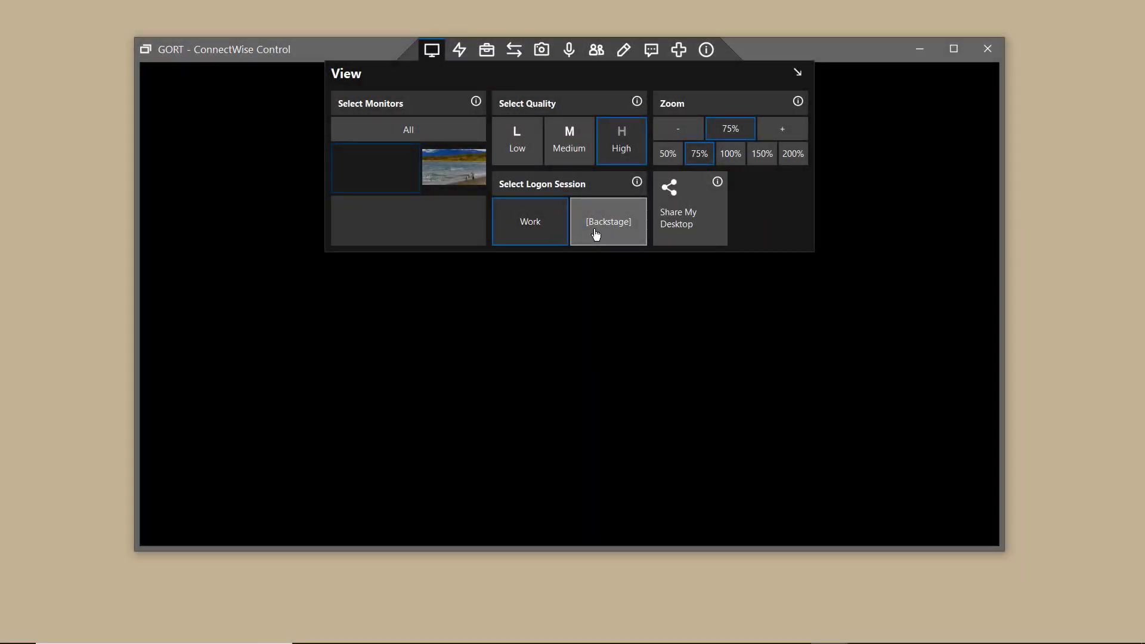
In the [Backstage] session, move PowerShell below the cmd window and run ipconfig in cmd
{"action": "left_click", "coordinate": [596, 235]}
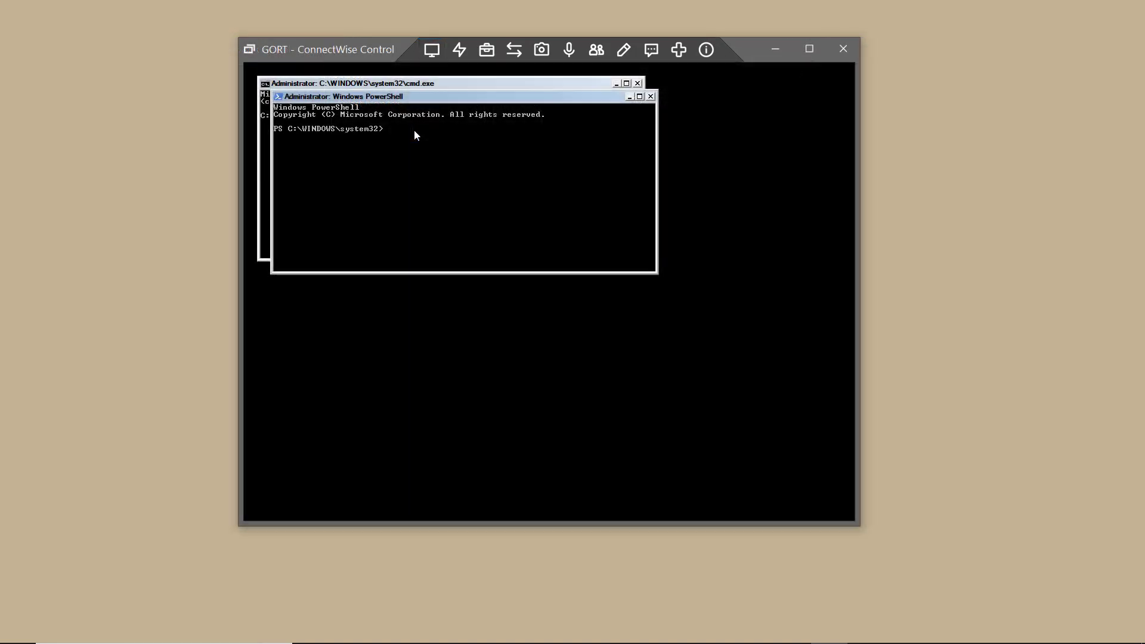
{"action": "left_click_drag", "start_coordinate": [379, 99], "coordinate": [370, 287]}
{"action": "left_click", "coordinate": [377, 121]}
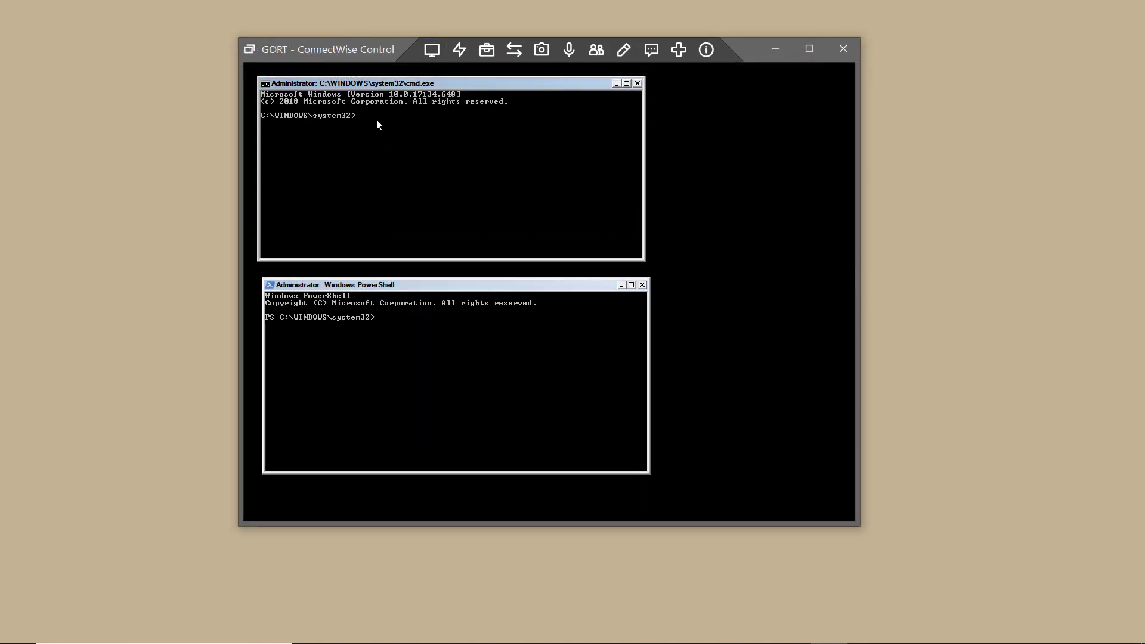
{"action": "type", "text": "ipconfig"}
{"action": "key", "text": "Return"}
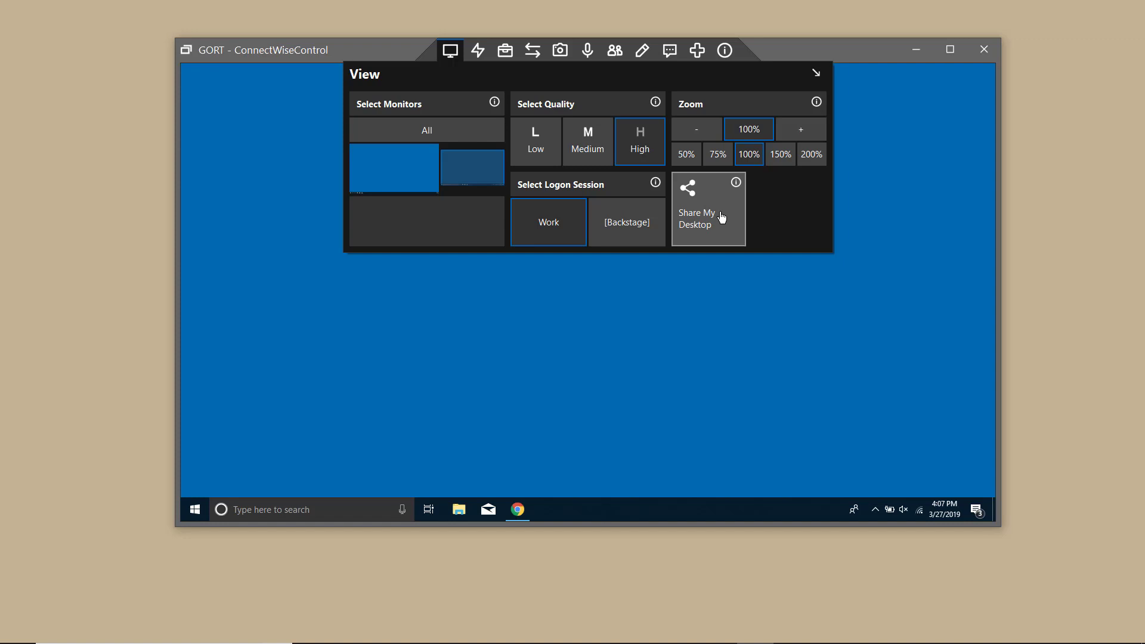
Share My Desktop with Application chosen instead of Monitor, and start sharing
{"action": "left_click", "coordinate": [721, 217]}
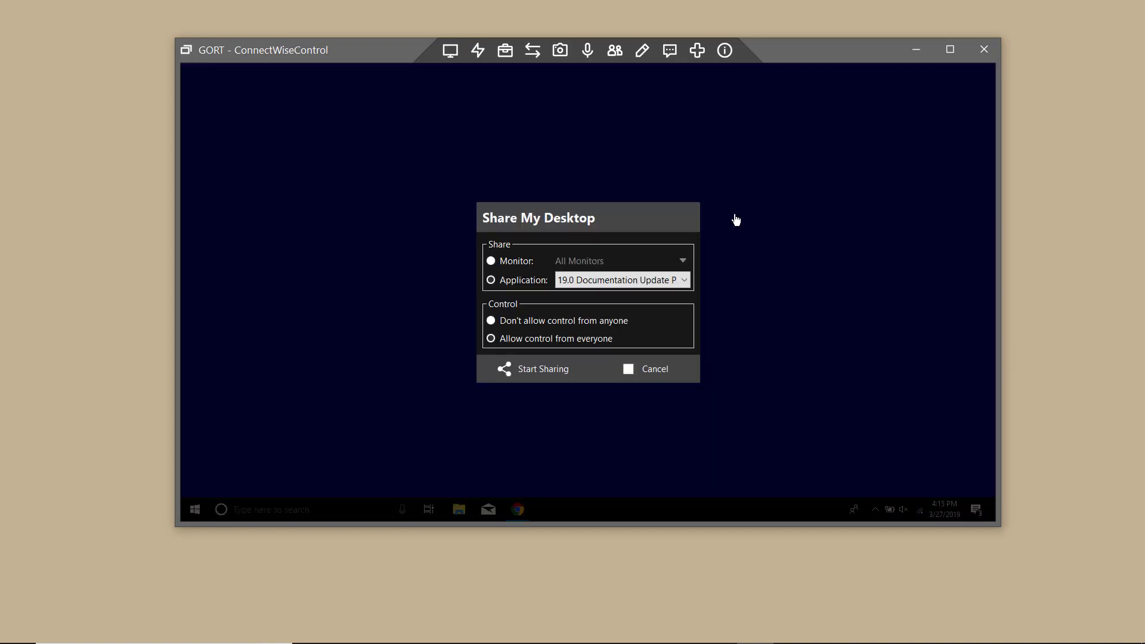
{"action": "left_click", "coordinate": [493, 262]}
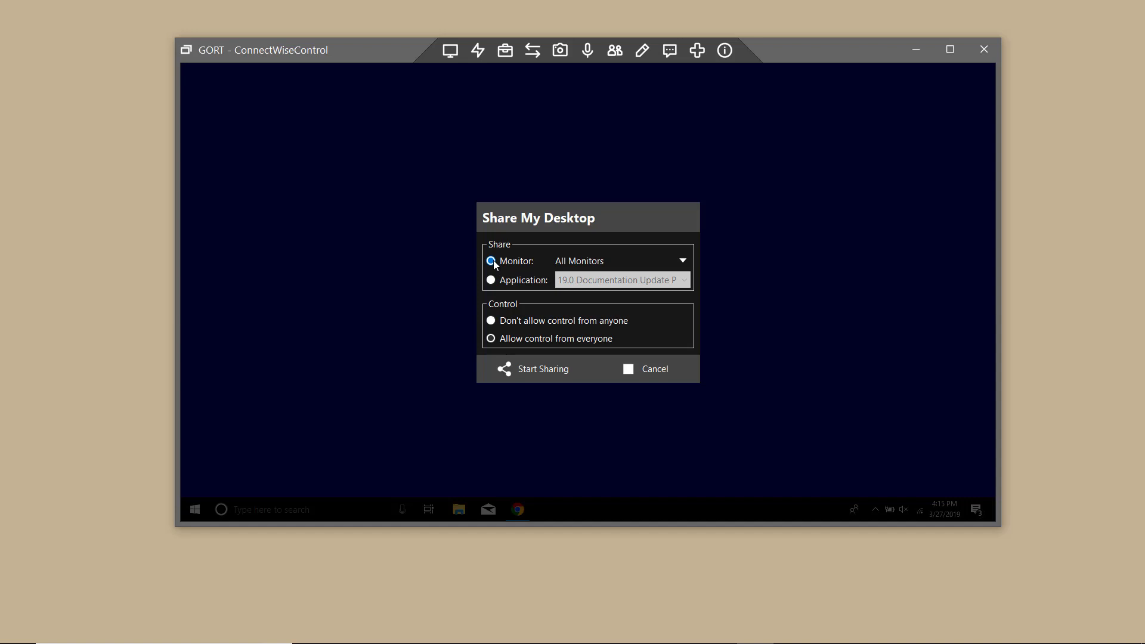
{"action": "left_click", "coordinate": [491, 281]}
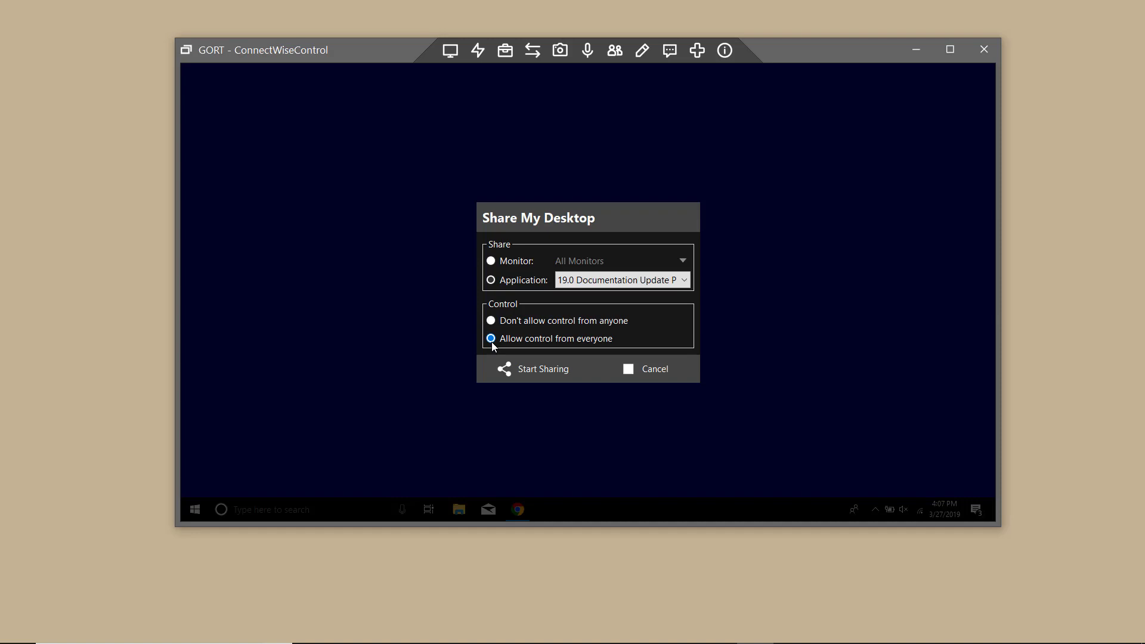
{"action": "left_click", "coordinate": [535, 369]}
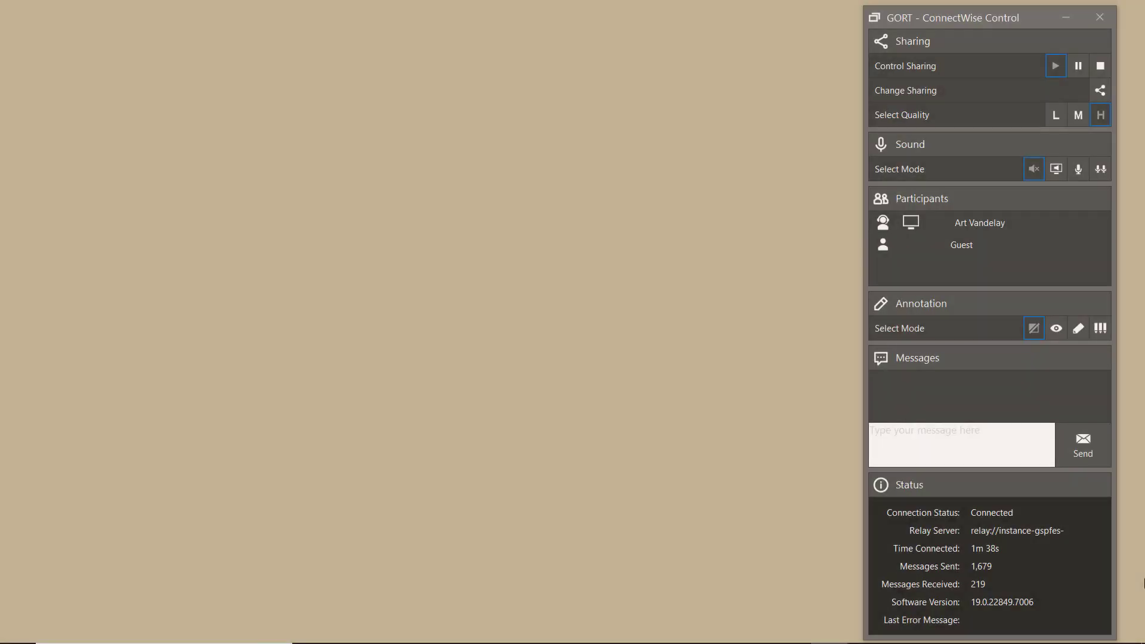